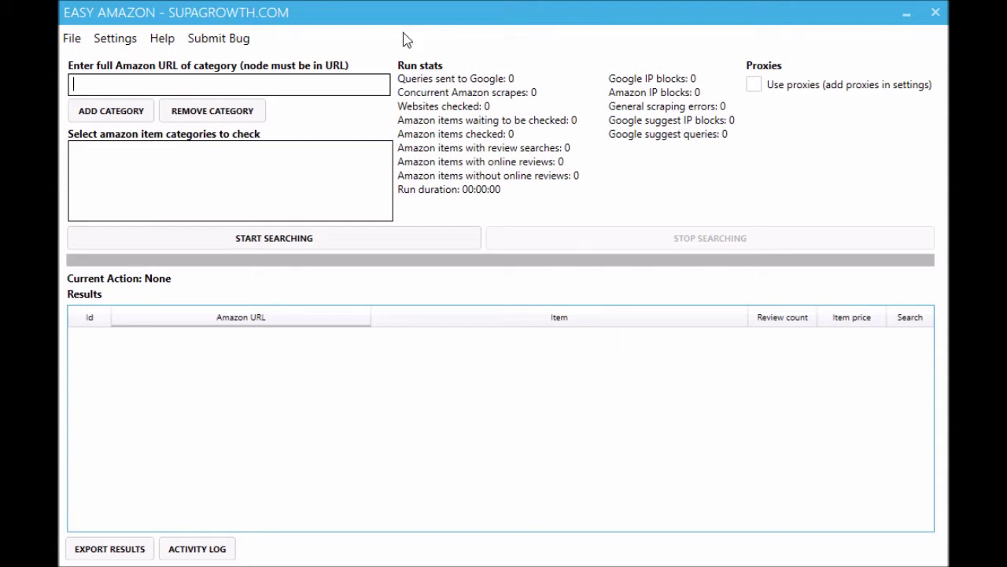
View the proxy settings and their accepted entry formats, and close them without saving.
click(115, 38)
click(118, 66)
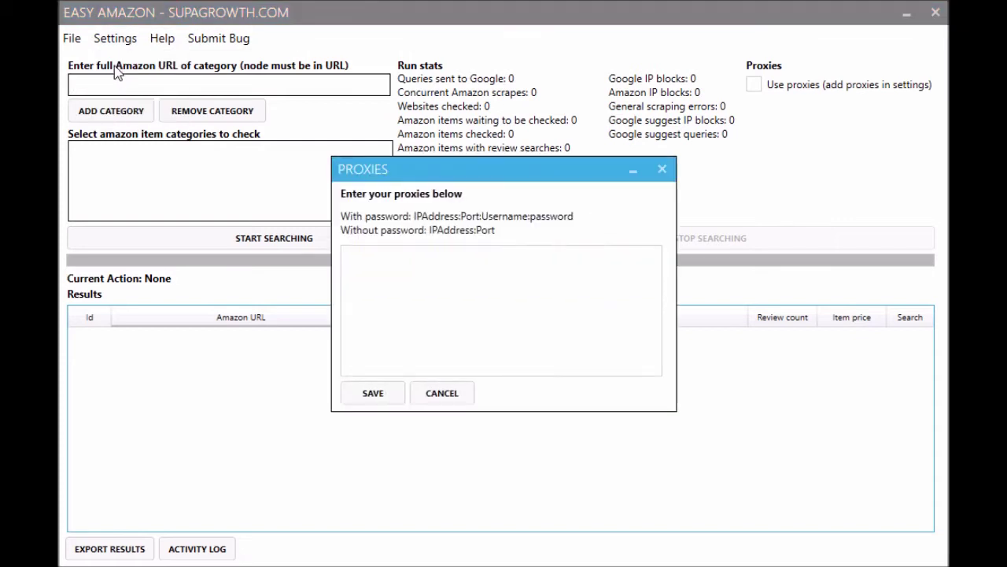
click(454, 261)
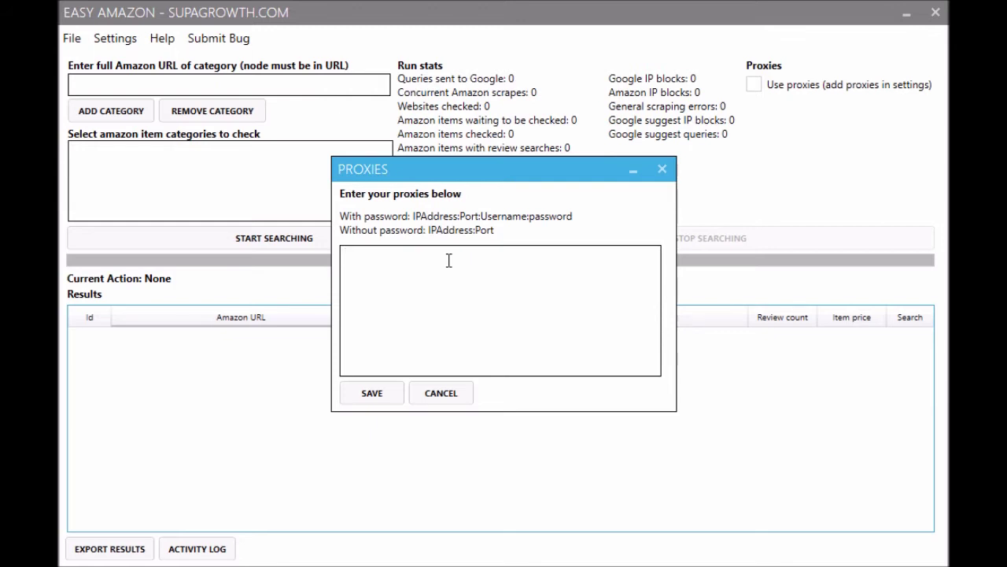
click(439, 397)
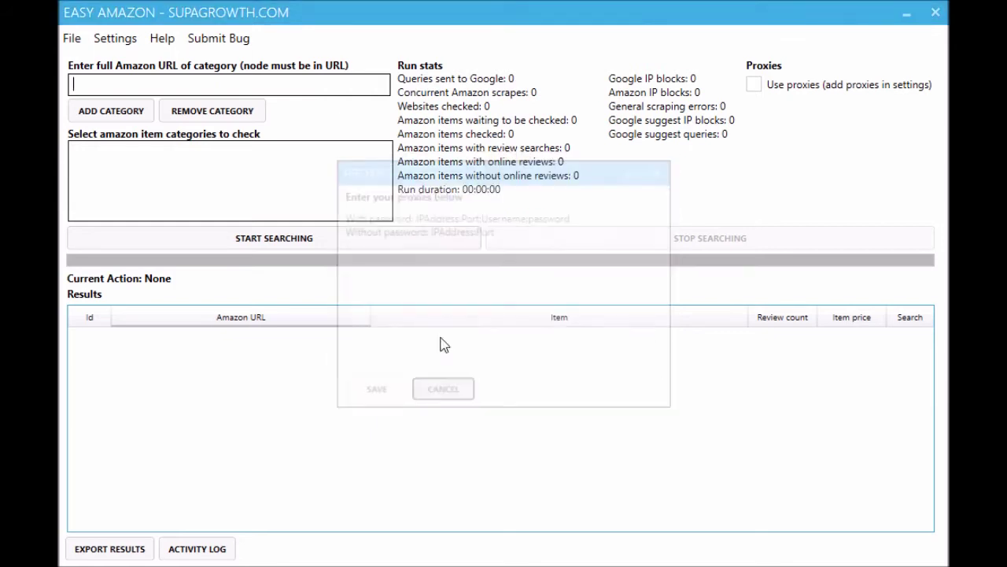
click(118, 39)
click(133, 65)
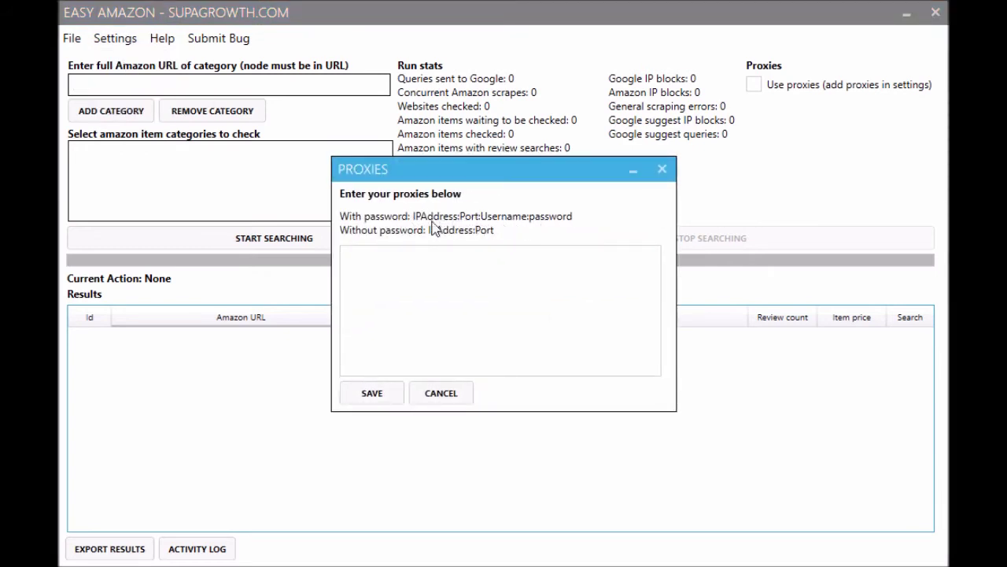
click(441, 395)
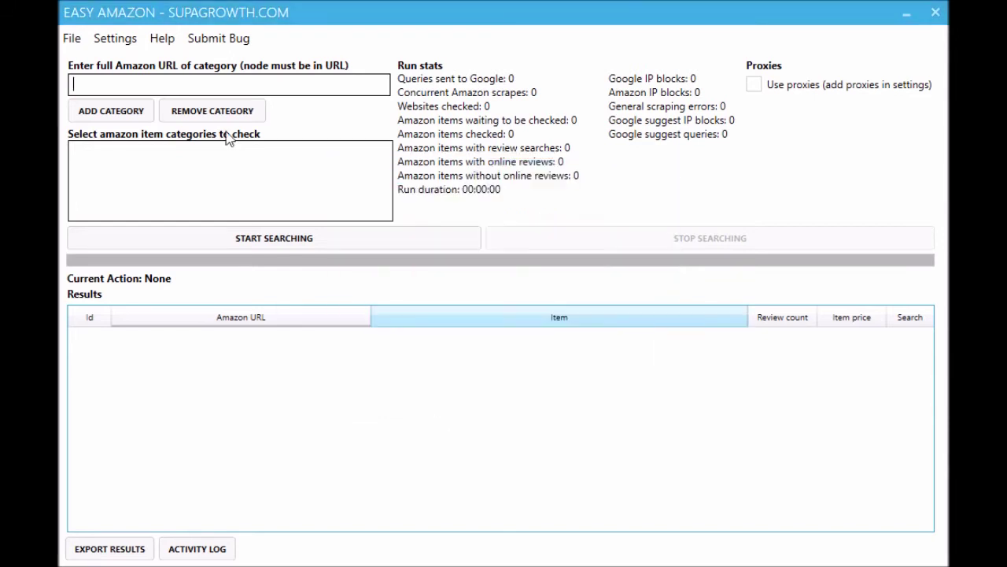
Review the Amazon, Google and Google suggest query pauses and the consecutive error limit, and close without saving.
click(133, 41)
click(151, 92)
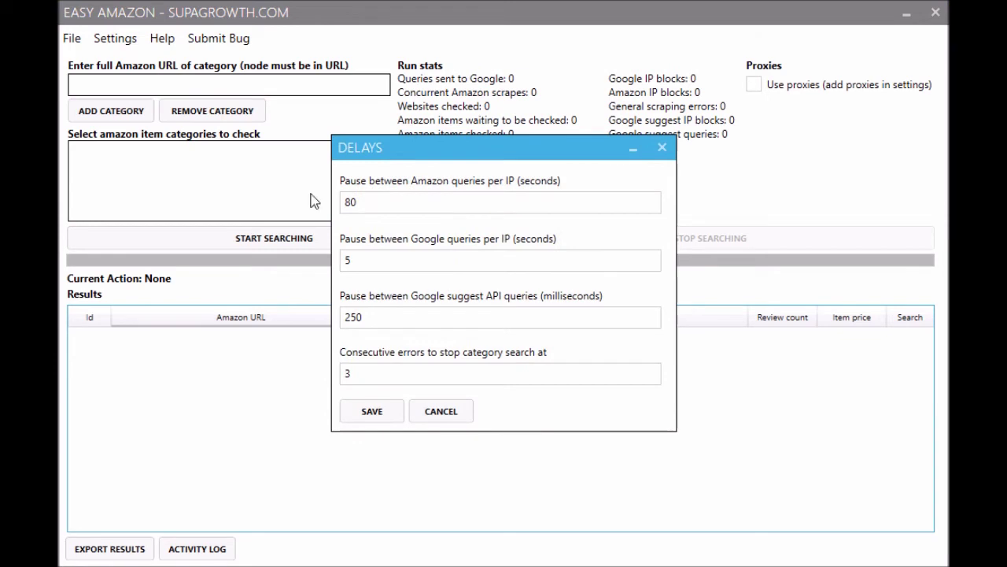
drag(421, 202, 117, 227)
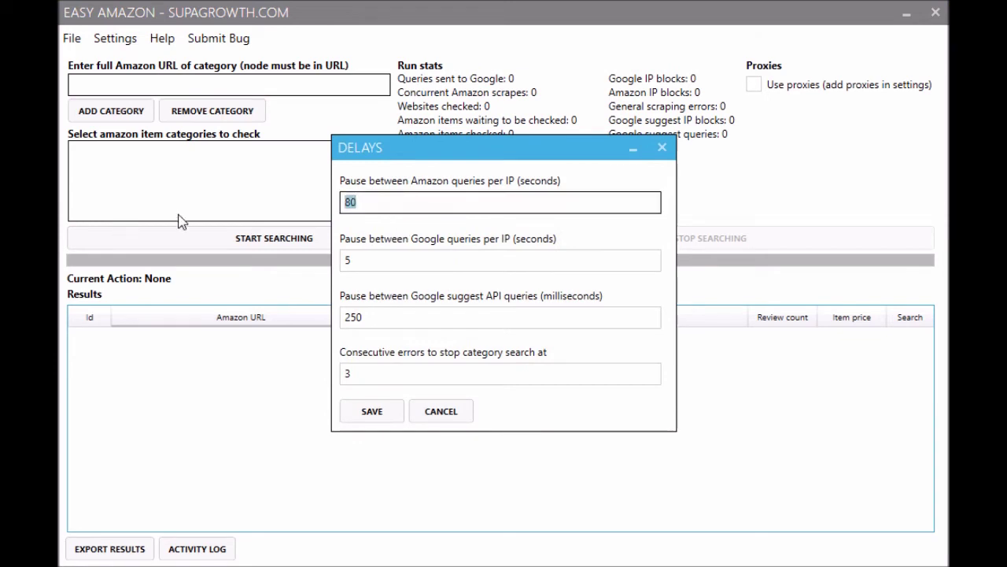
click(409, 206)
double_click(406, 206)
click(407, 206)
double_click(399, 264)
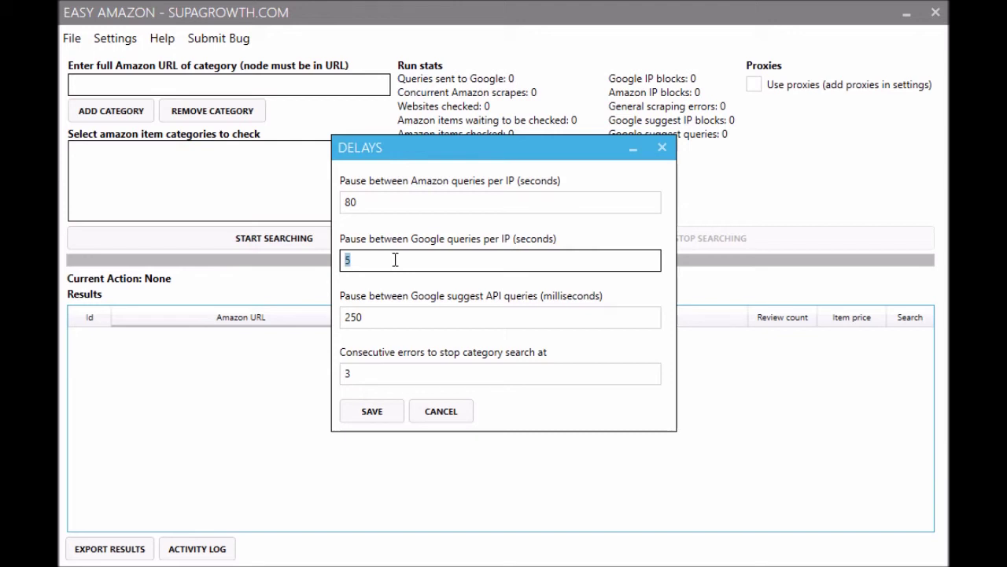
double_click(376, 317)
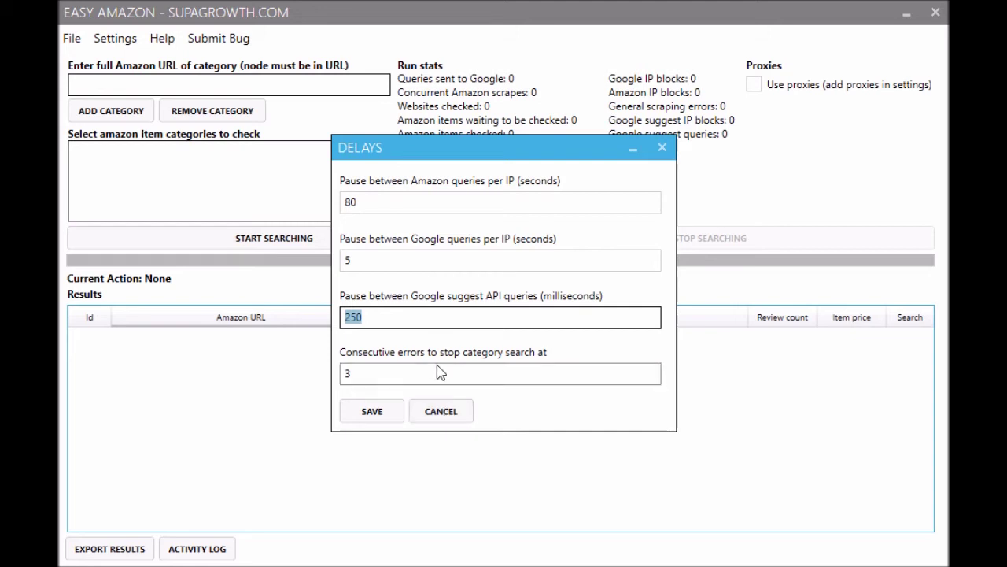
key(Tab)
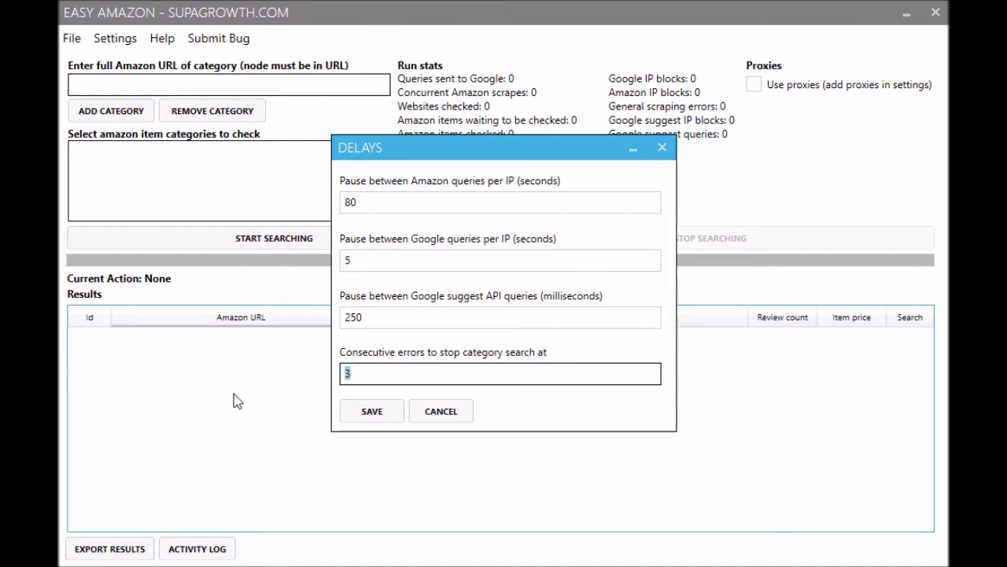
click(440, 421)
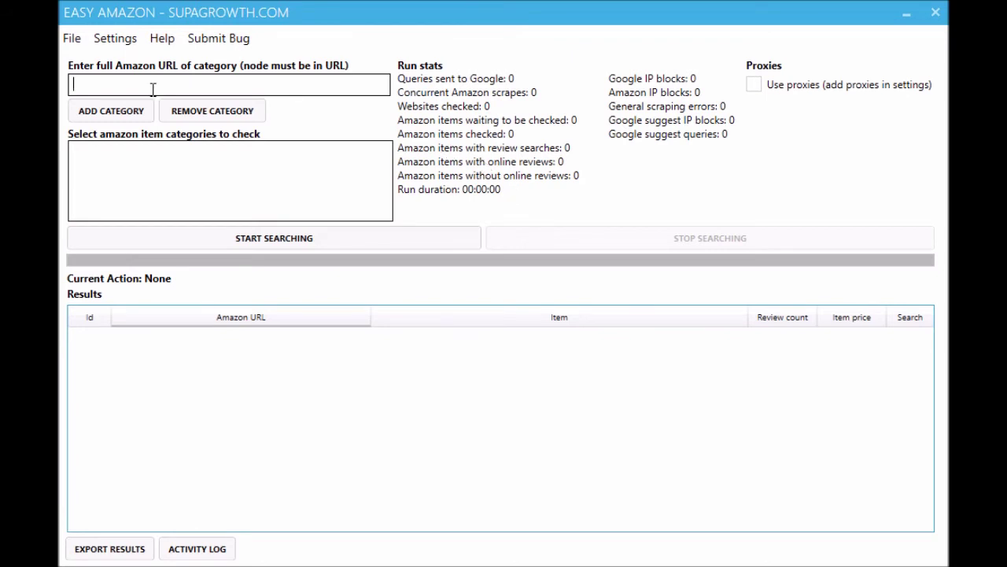
Paste the full Amazon category URL for graphics cards ending in node=284822 and highlight its node parameter.
key(ctrl+v)
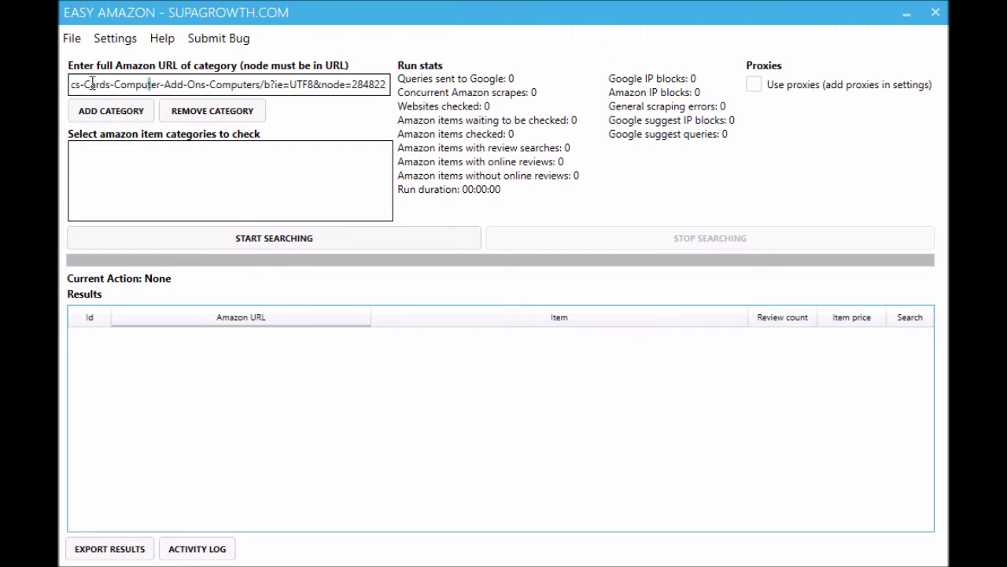
key(Home)
click(146, 87)
drag(206, 91, 367, 94)
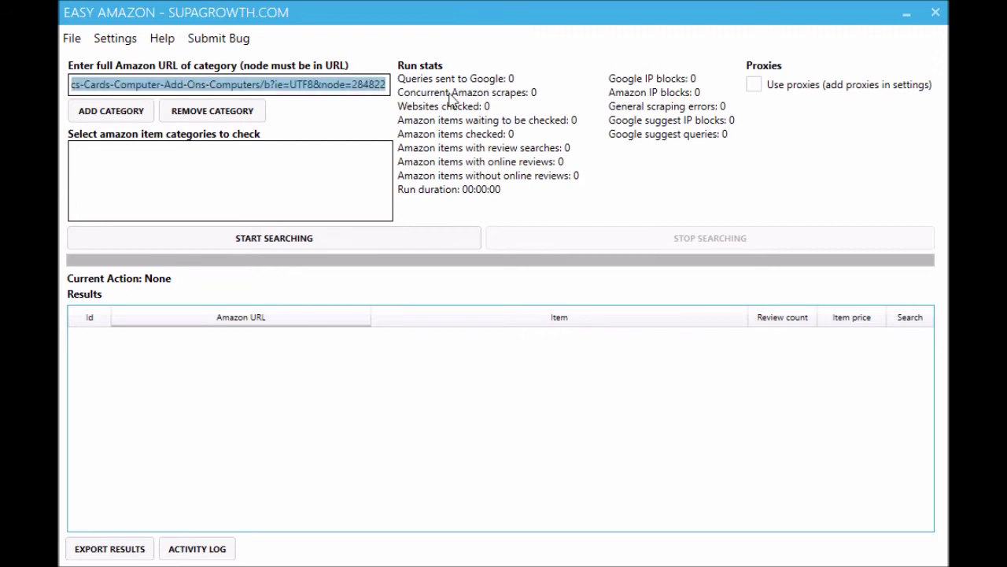
click(355, 91)
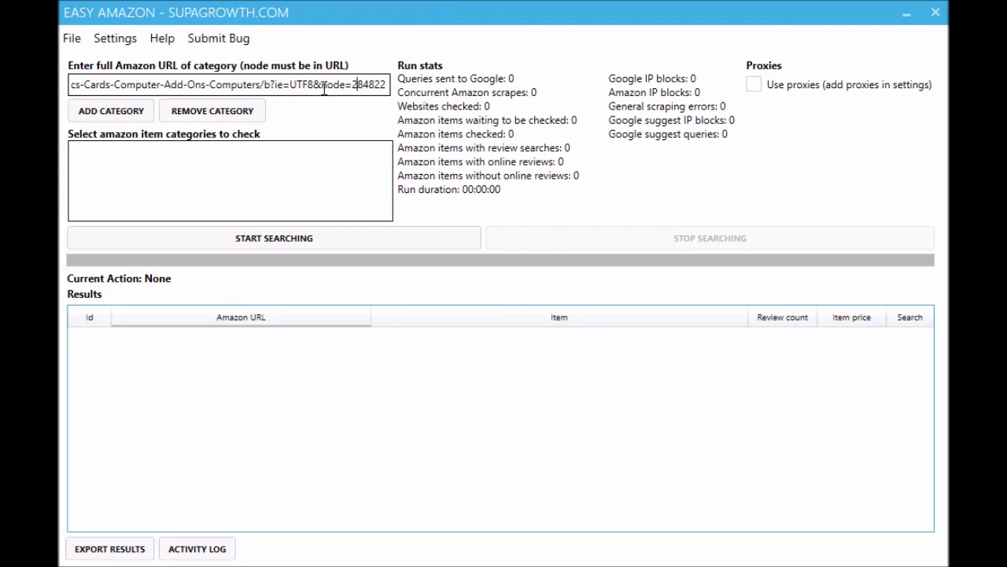
drag(323, 89, 406, 90)
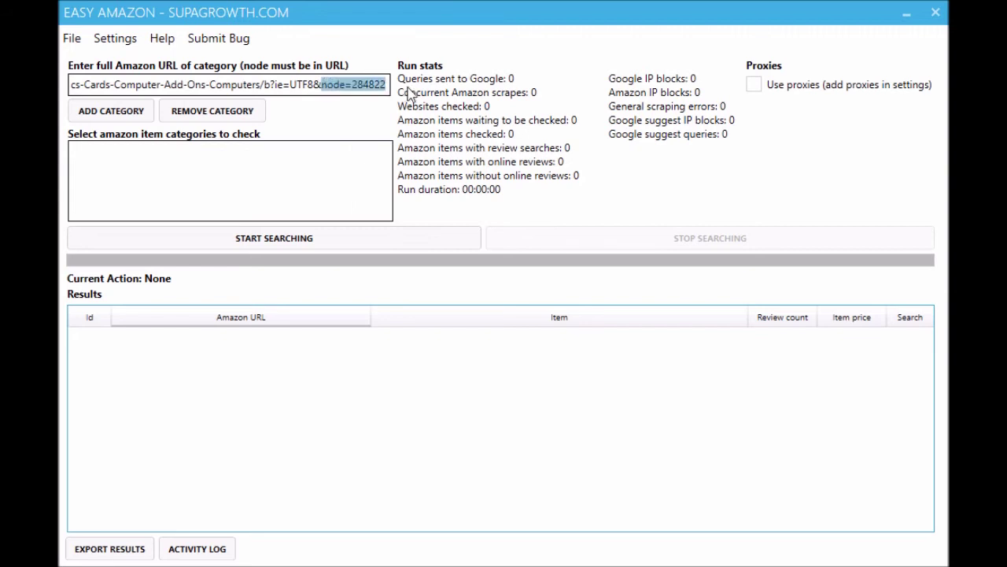
click(335, 89)
drag(334, 89, 447, 94)
click(356, 88)
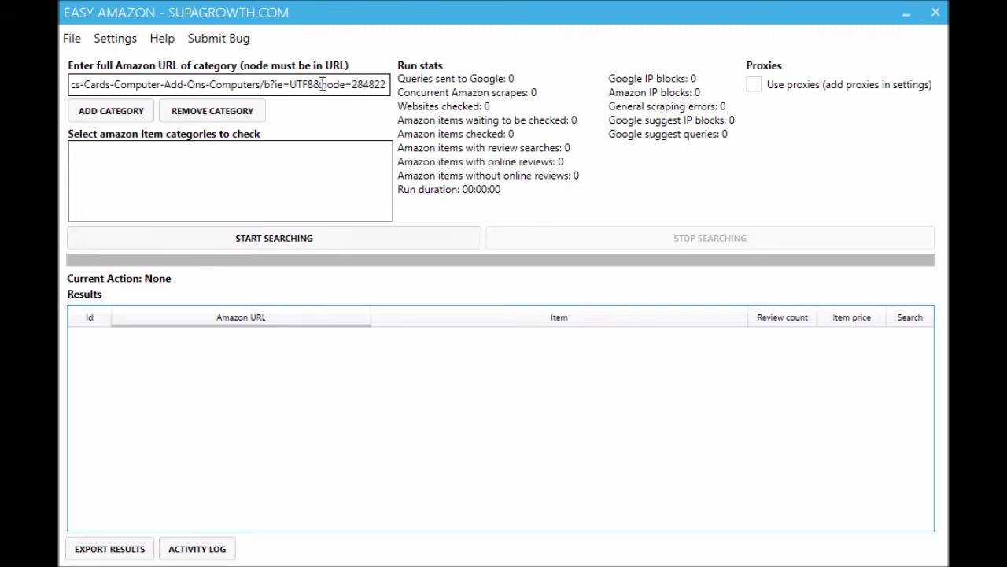
drag(326, 84, 447, 92)
drag(324, 85, 453, 95)
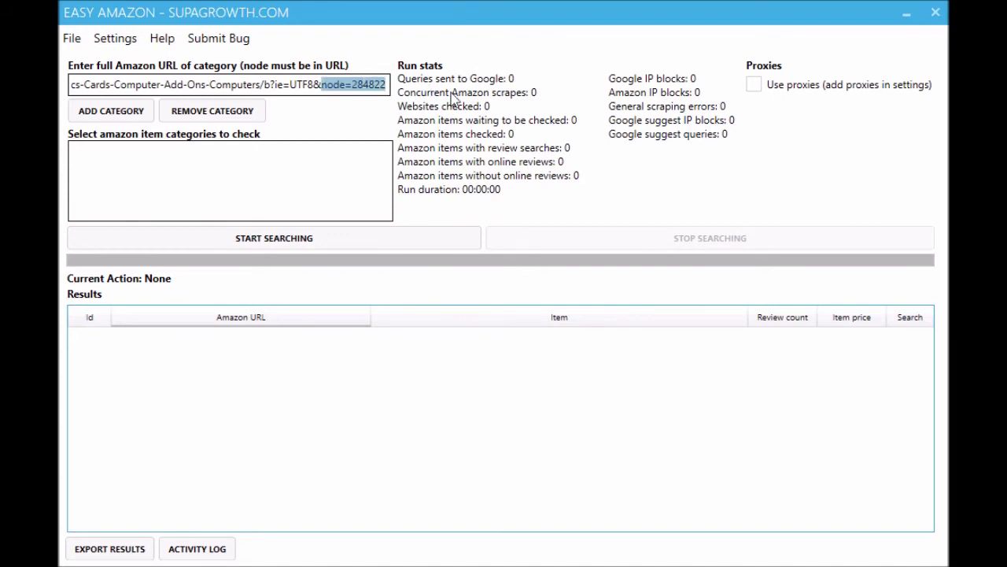
click(343, 93)
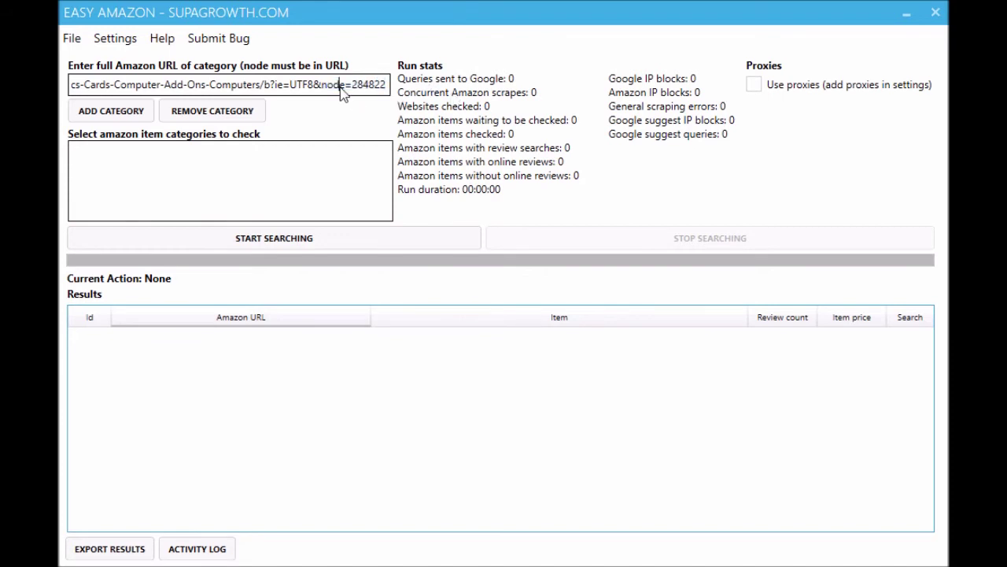
Add the entered URL as a category and select Graphics Cards for checking.
click(131, 113)
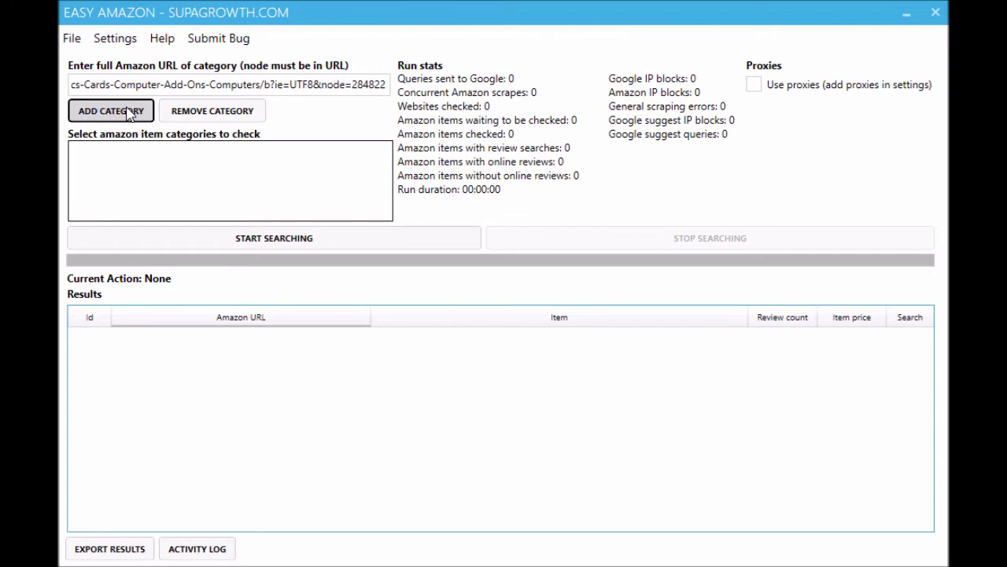
click(130, 113)
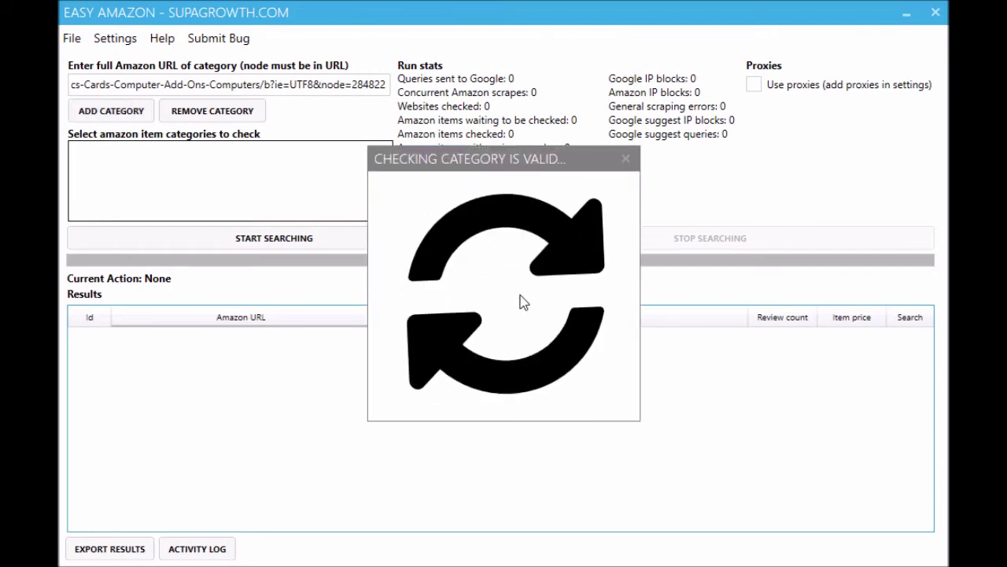
click(134, 156)
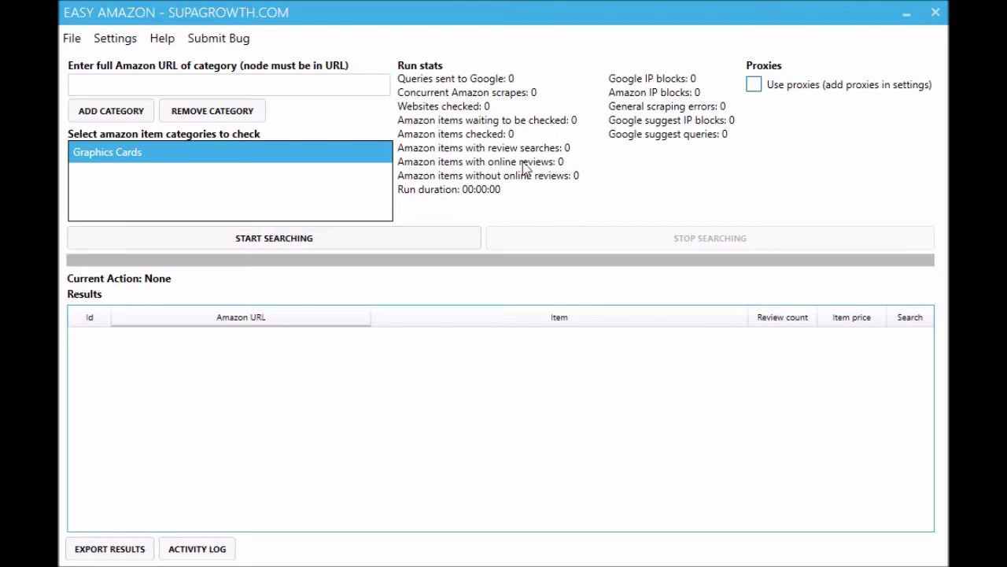
Enable the use of proxies and view the proxy list, closing it without saving.
click(775, 92)
click(116, 38)
click(146, 85)
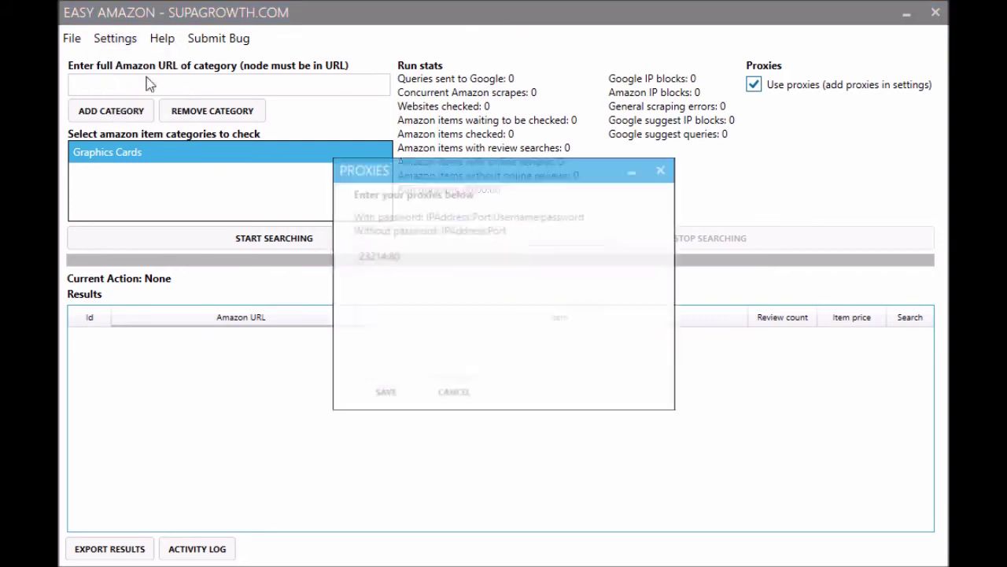
click(452, 393)
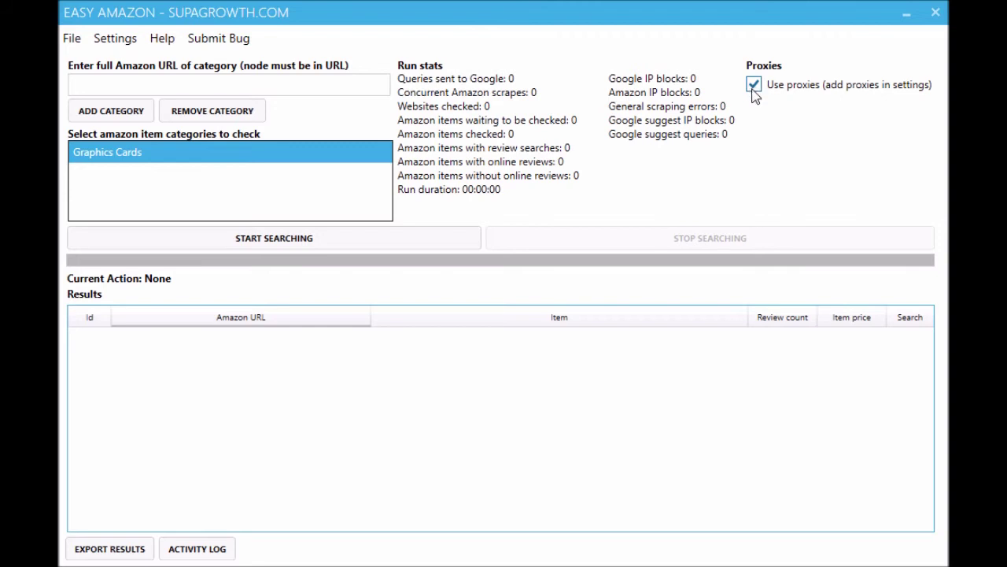
Toggle the use of proxies and leave it turned off.
click(802, 91)
click(802, 90)
click(803, 90)
click(803, 90)
click(802, 90)
click(802, 90)
click(761, 88)
Check the pause between Amazon queries per IP in the delay settings and close them without saving.
click(138, 38)
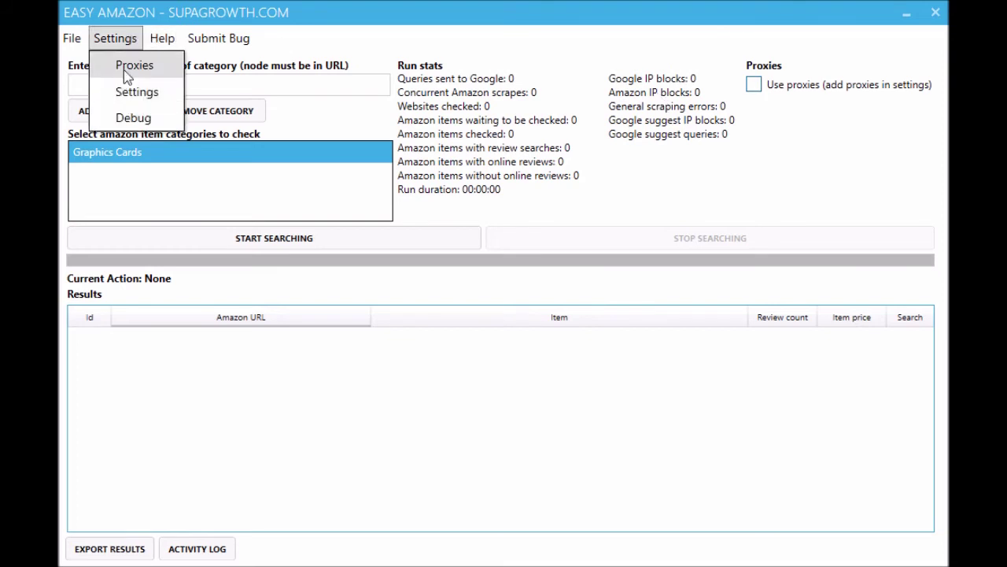
click(126, 93)
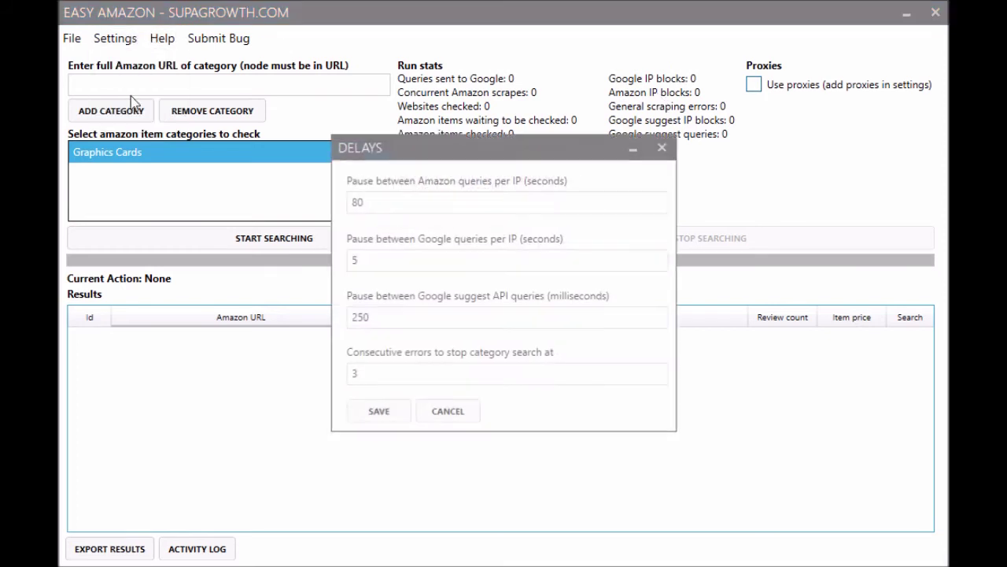
double_click(373, 207)
click(662, 148)
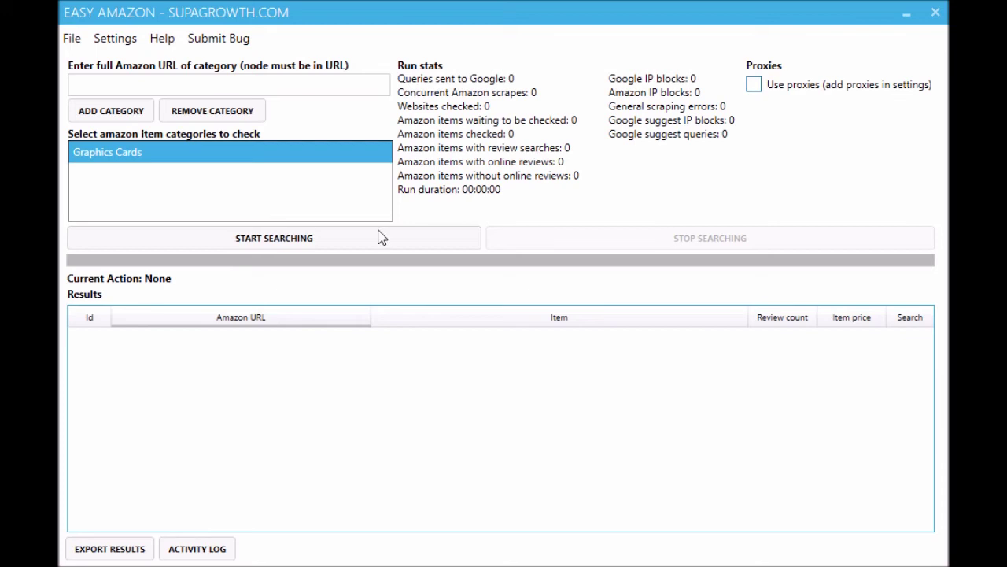
Start searching the selected Graphics Cards category.
click(262, 246)
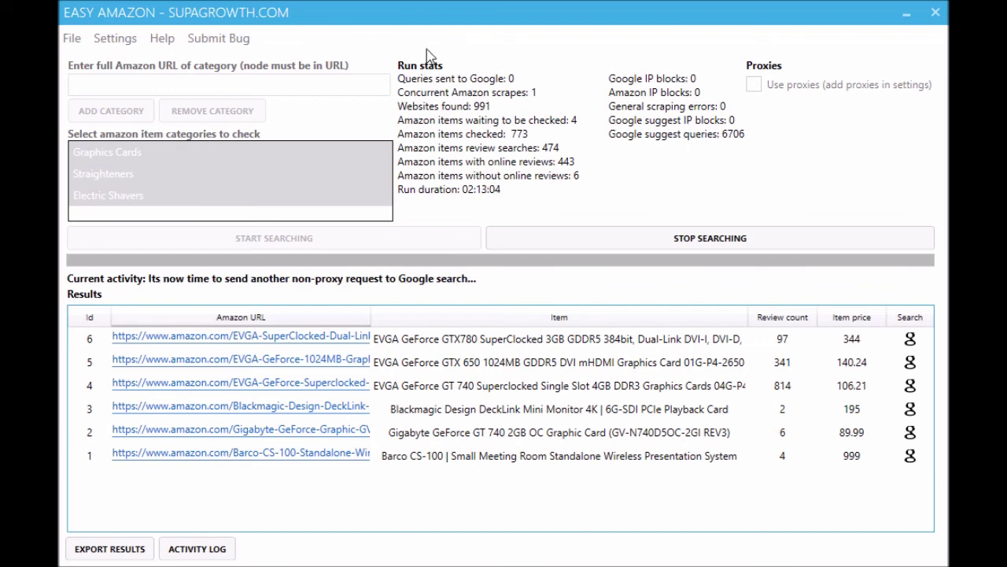
Open the Google review search for the Blackmagic Design DeckLink Mini Monitor 4K result and return to Easy Amazon.
click(781, 409)
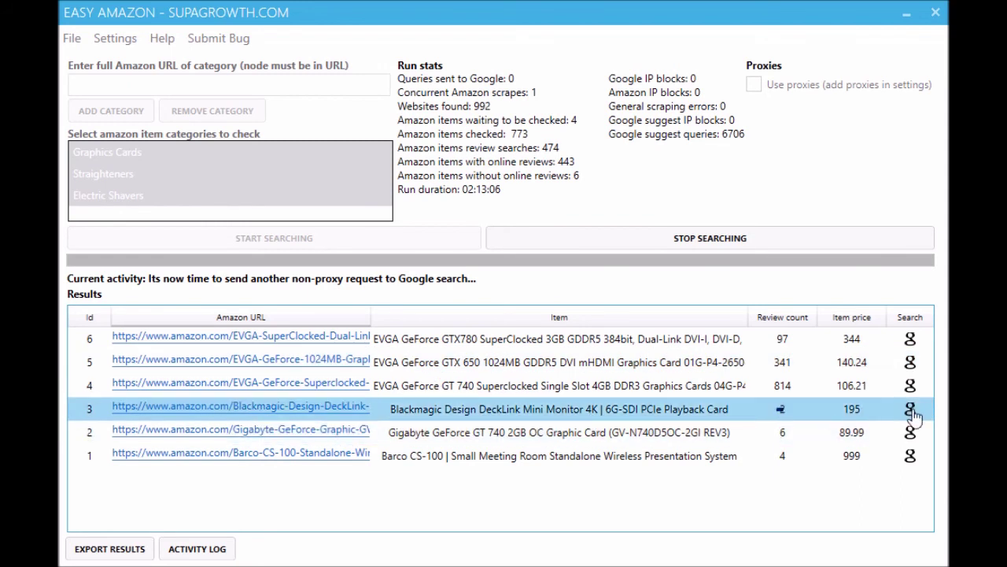
click(911, 410)
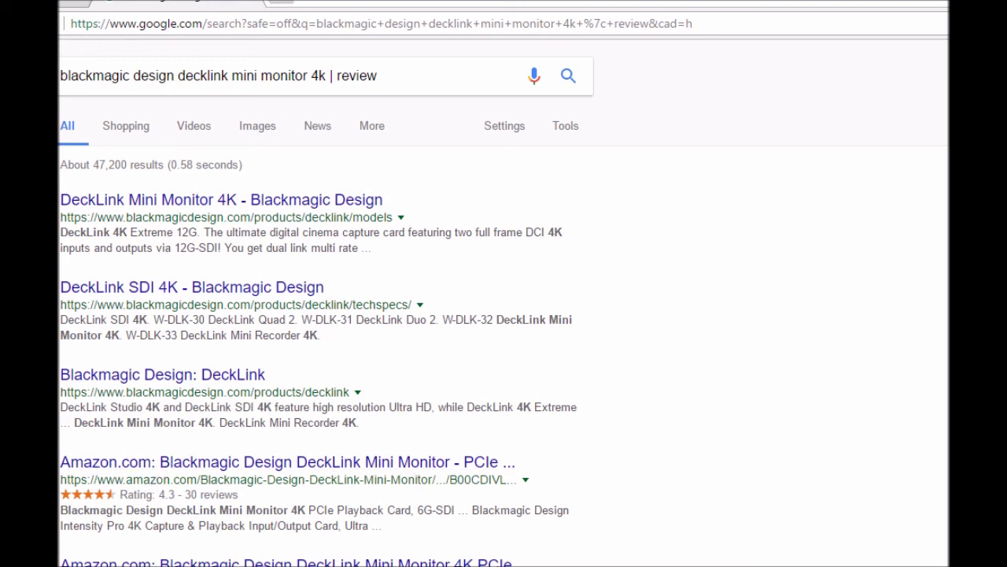
key(alt+Tab)
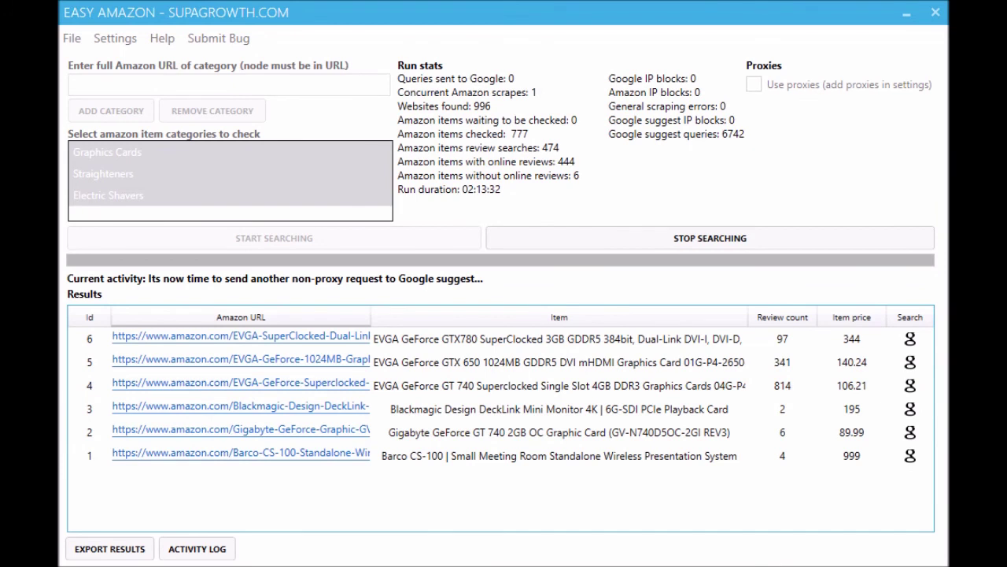
click(791, 519)
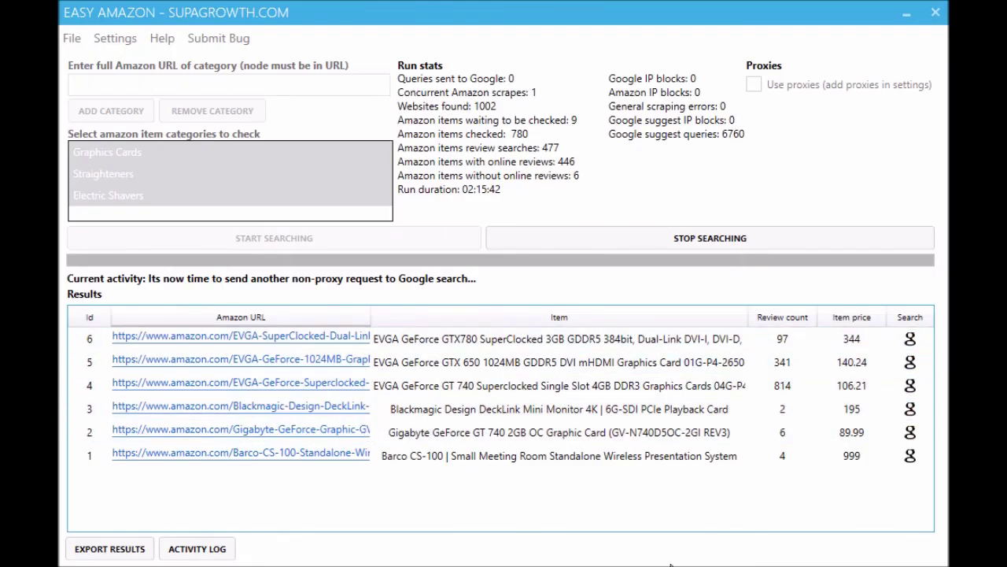
click(598, 531)
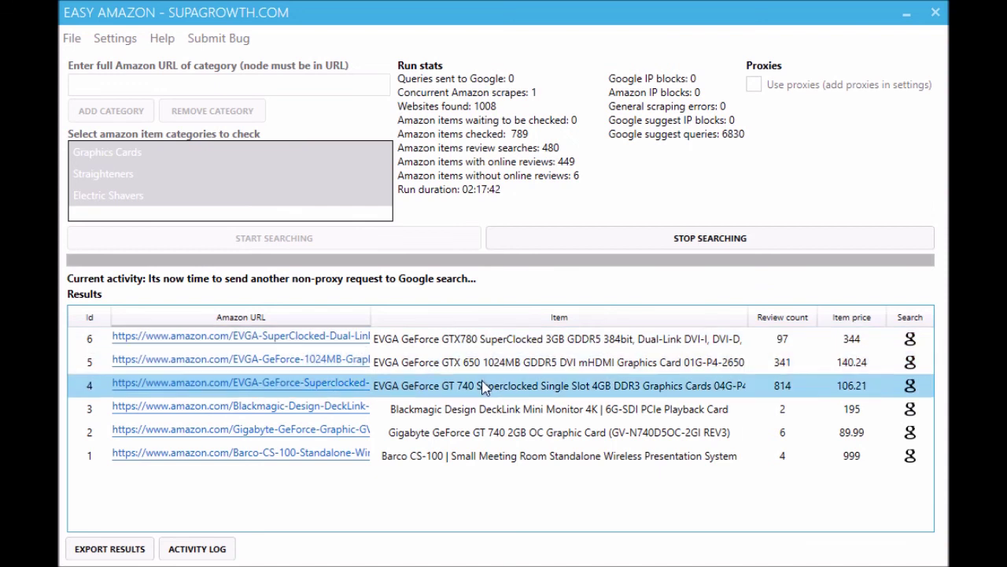
Open the Google review searches for the EVGA GeForce GTX 650 and the EVGA GeForce GT 740 Superclocked results.
click(911, 364)
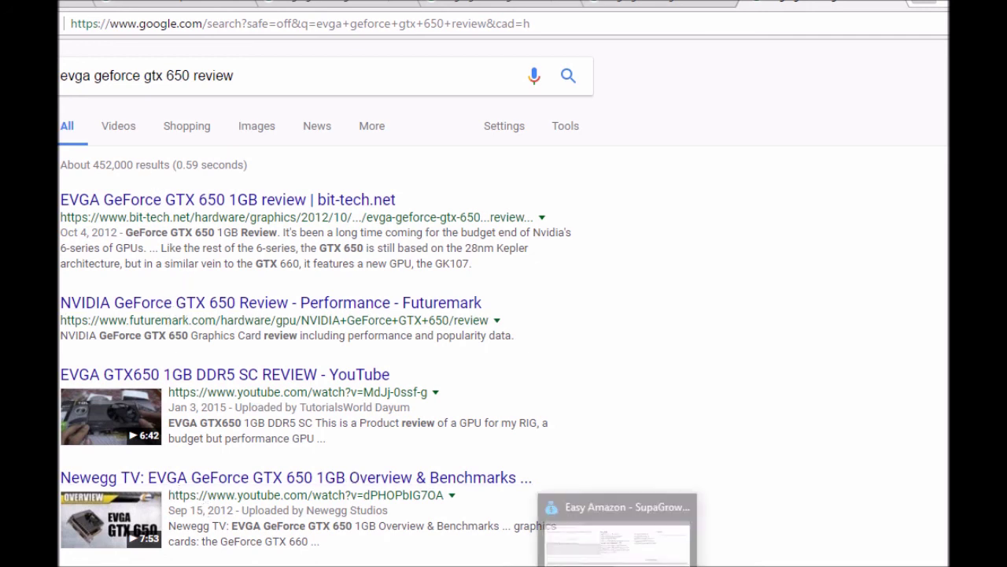
click(621, 543)
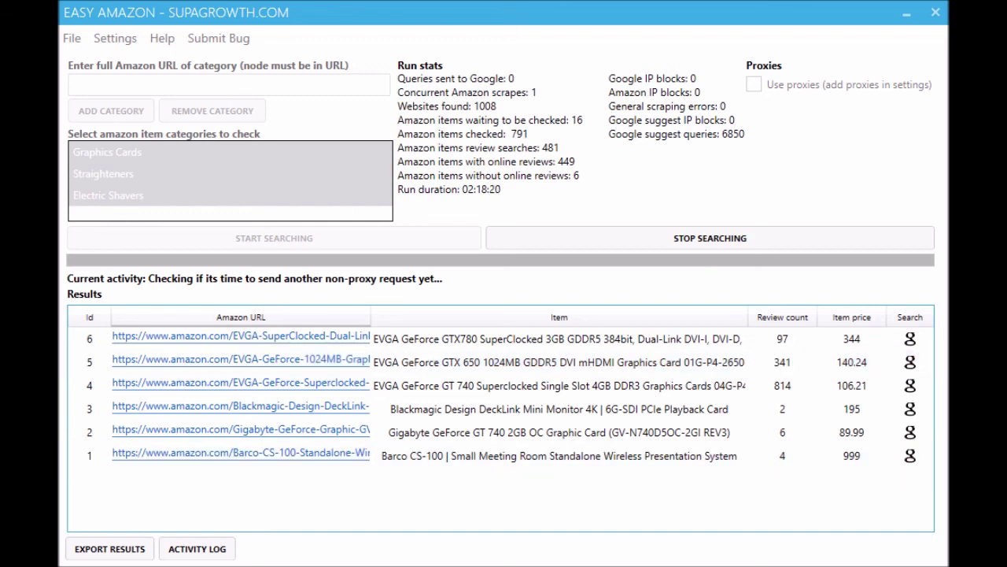
click(598, 520)
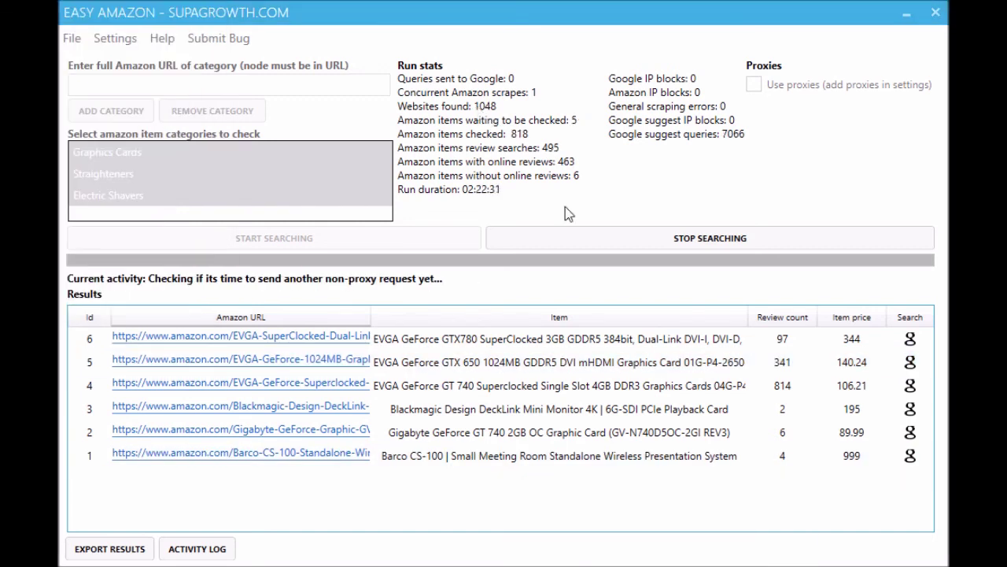
click(911, 387)
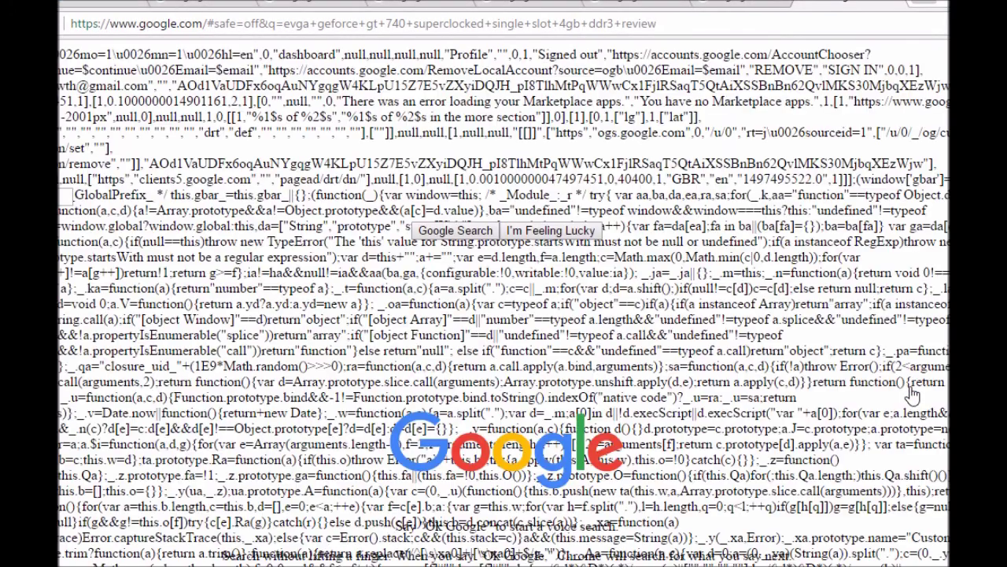